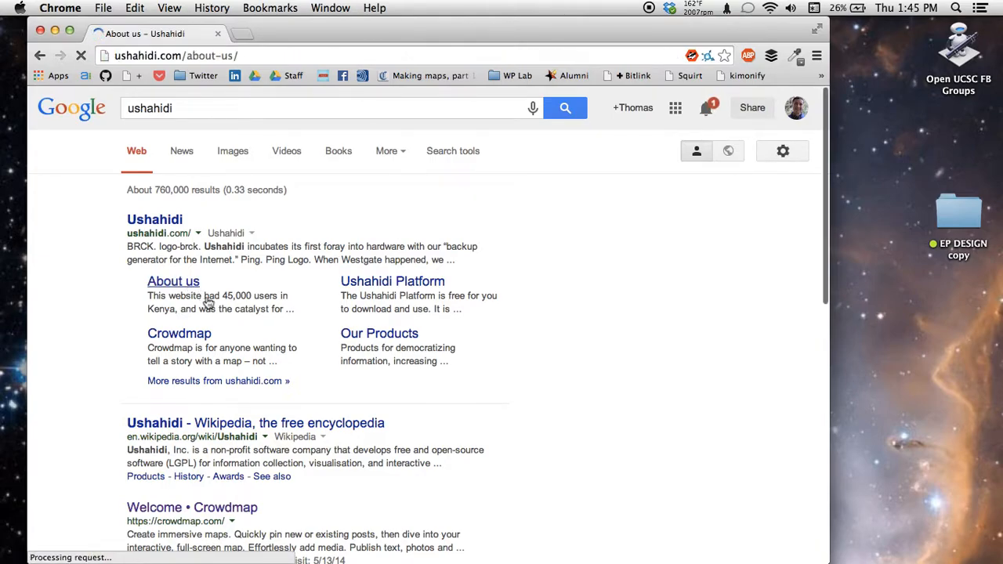
Step: Read the Ushahidi About us page down to its Our History section, then select the address bar
scroll(207, 302, "down", 2)
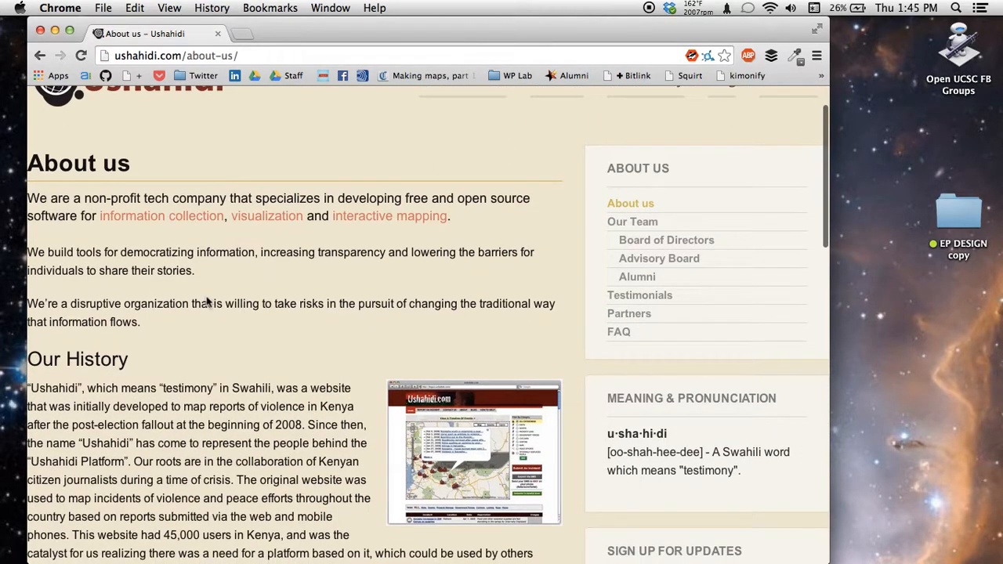
scroll(206, 302, "down", 5)
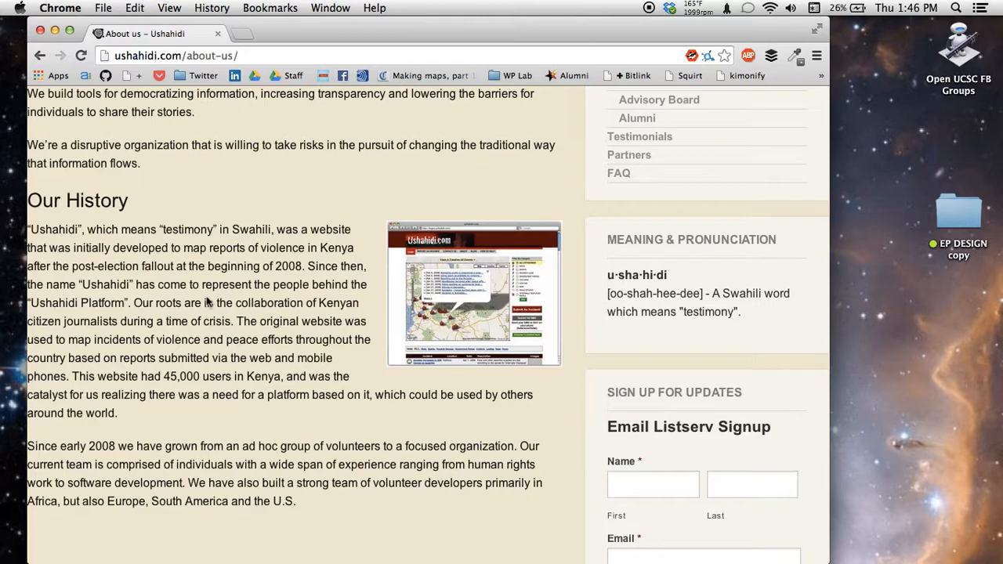
left_click(242, 52)
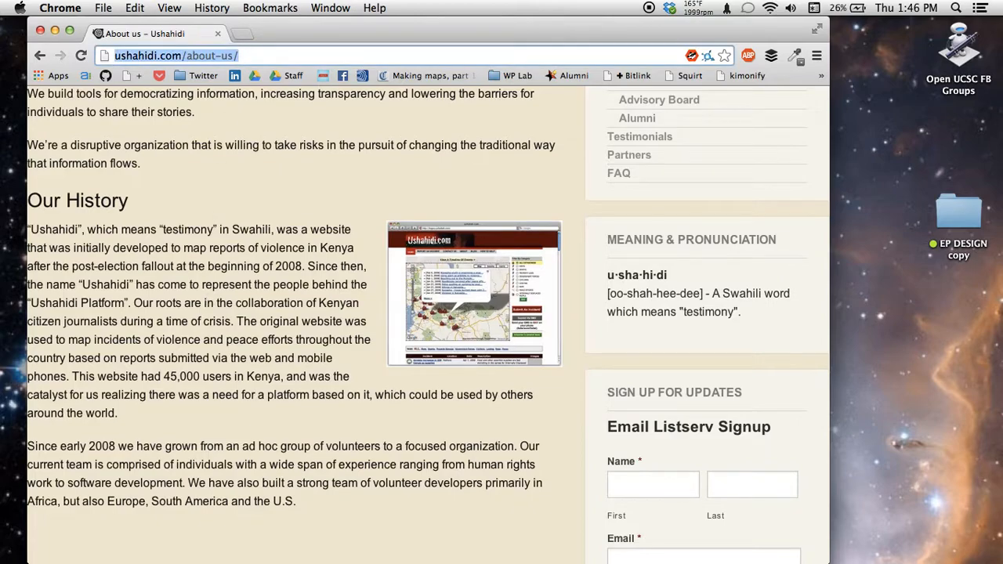
Step: Load crowdmap.com, nudge the browser window right, and start a new incognito window
type("crow")
key("Return")
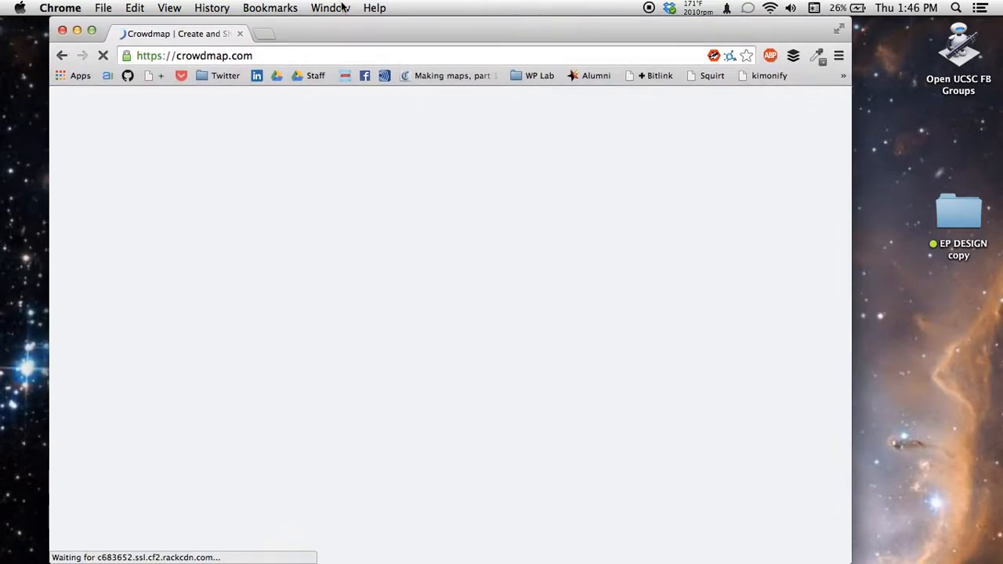
left_click_drag(329, 28, 375, 21)
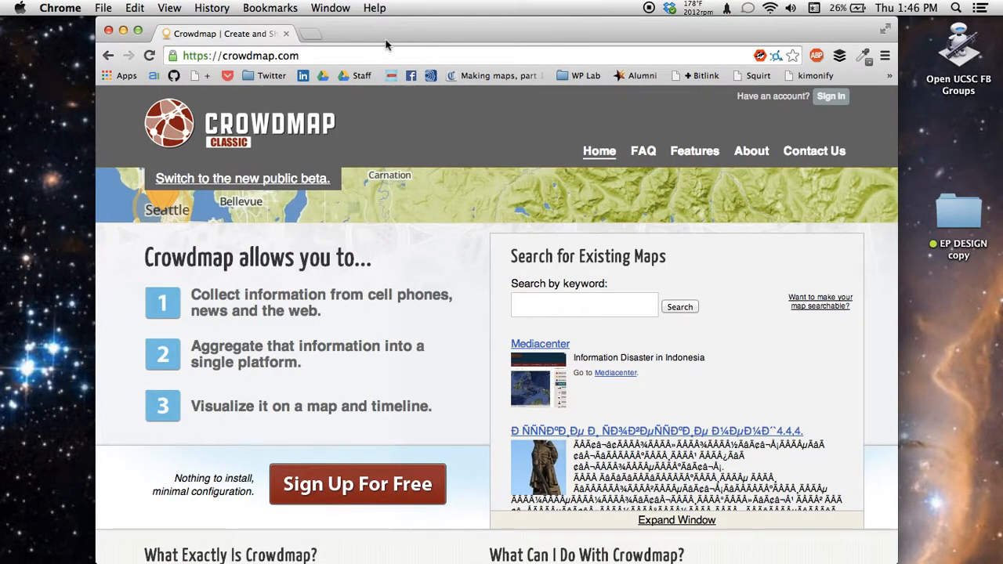
key("super+shift+n")
Step: Load crowdmap.com in the incognito window, widen it to the screen edge, and bring up Sign up
type("cr")
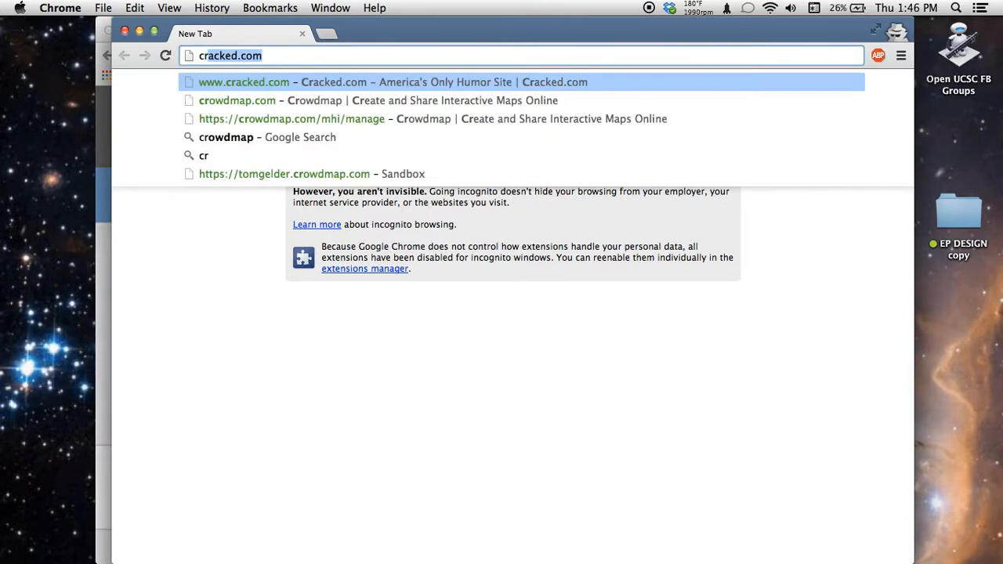
type("ow")
key("Return")
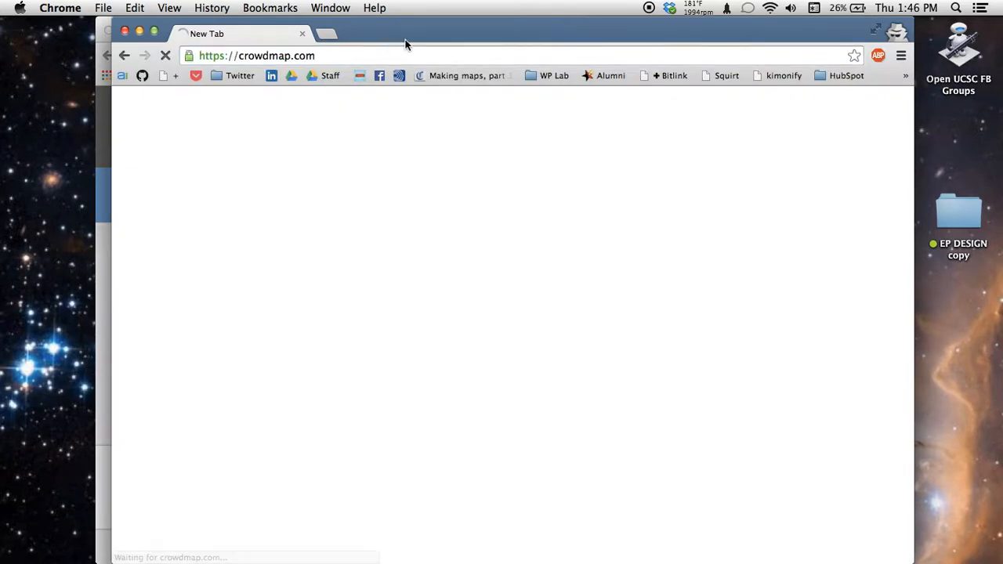
left_click_drag(444, 34, 420, 36)
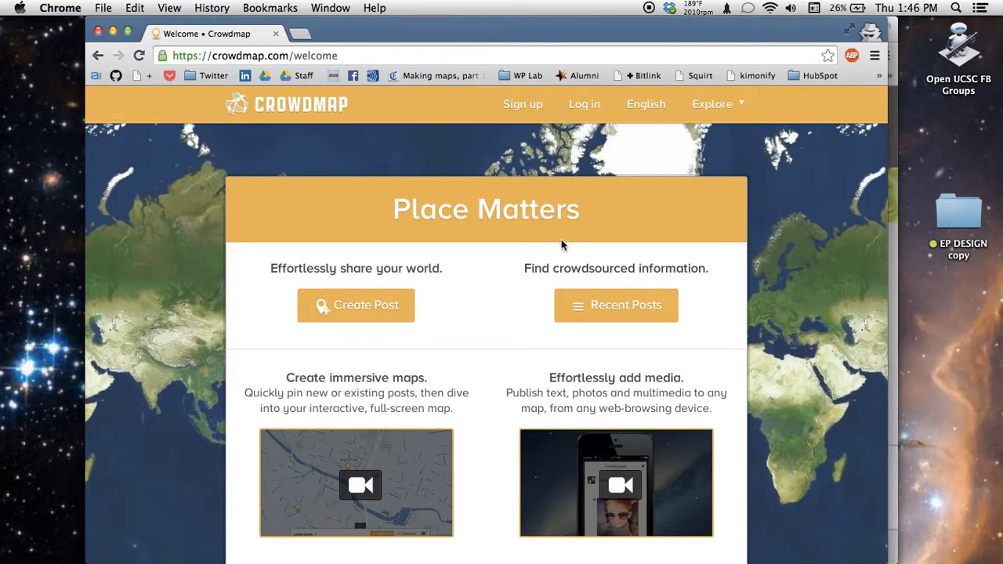
left_click_drag(895, 508, 1001, 493)
left_click_drag(799, 33, 765, 33)
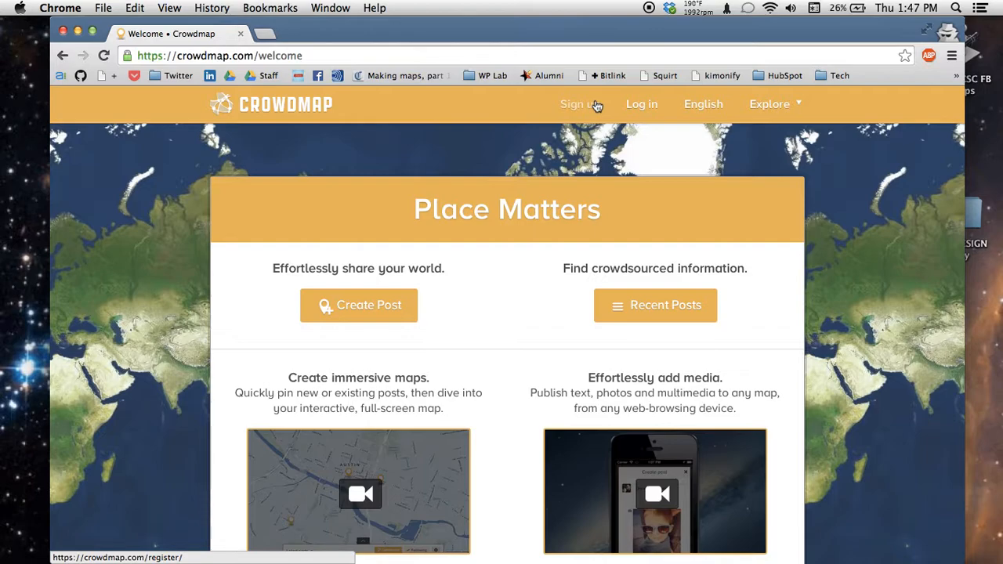
left_click_drag(551, 39, 558, 4)
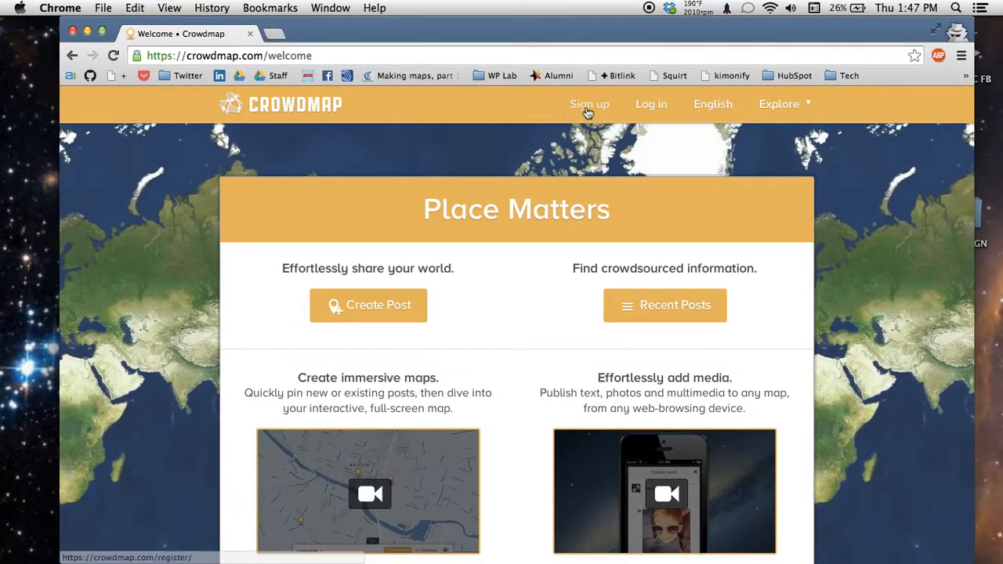
left_click(588, 111)
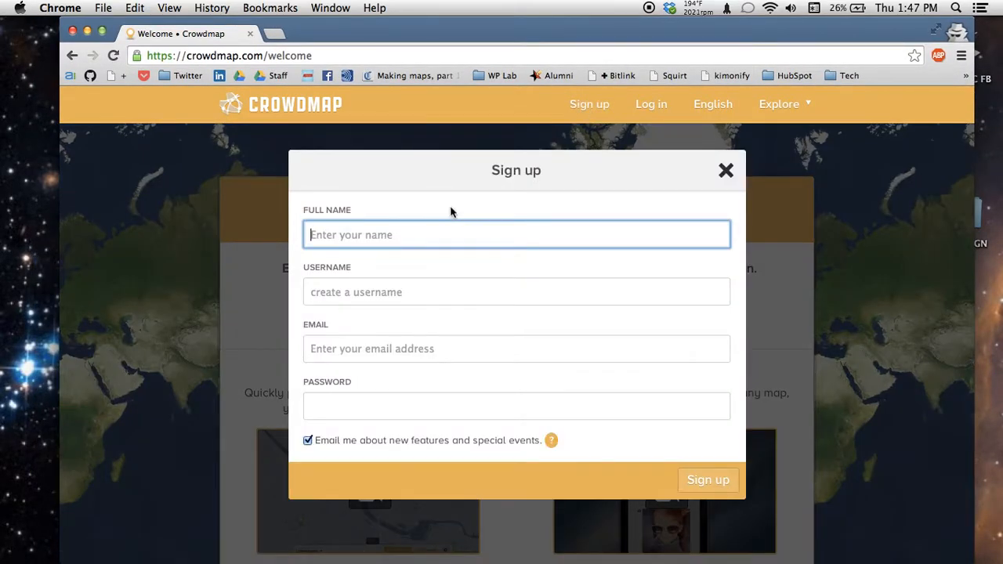
Step: Enter a full name and a username in the sign-up form, then dismiss it unsubmitted
type("Thomas G")
key("Tab")
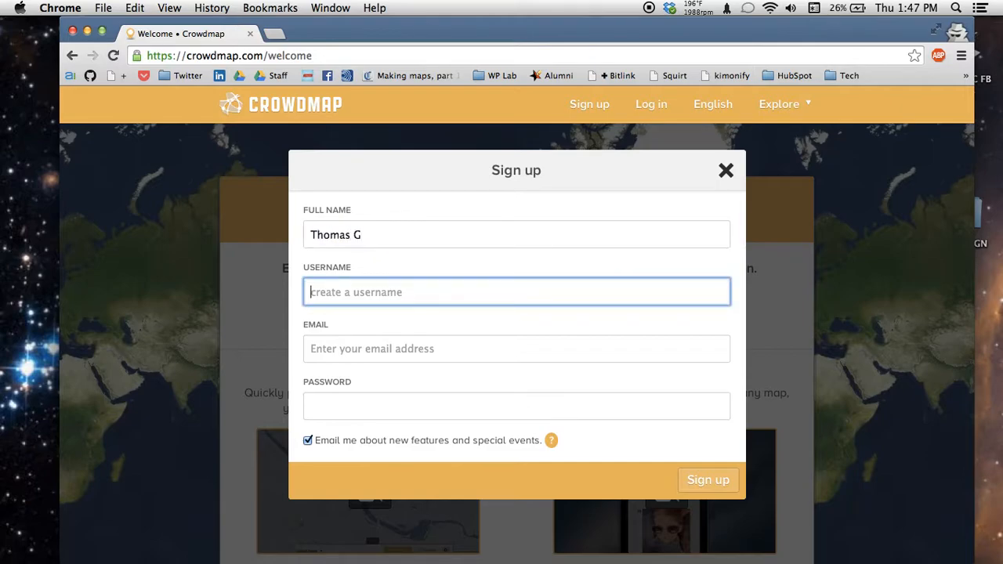
type("tombot")
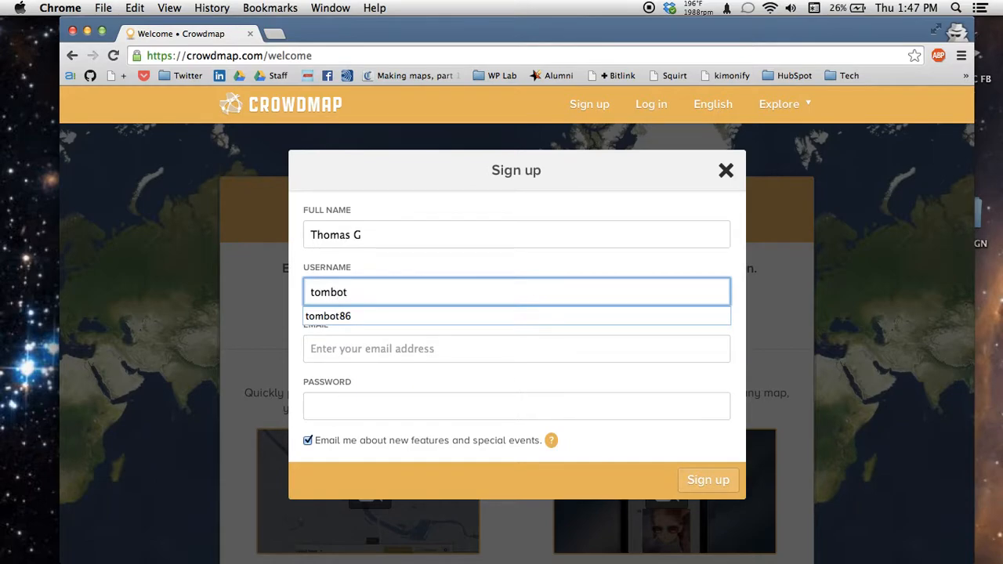
type("8")
key("Escape")
key("Escape")
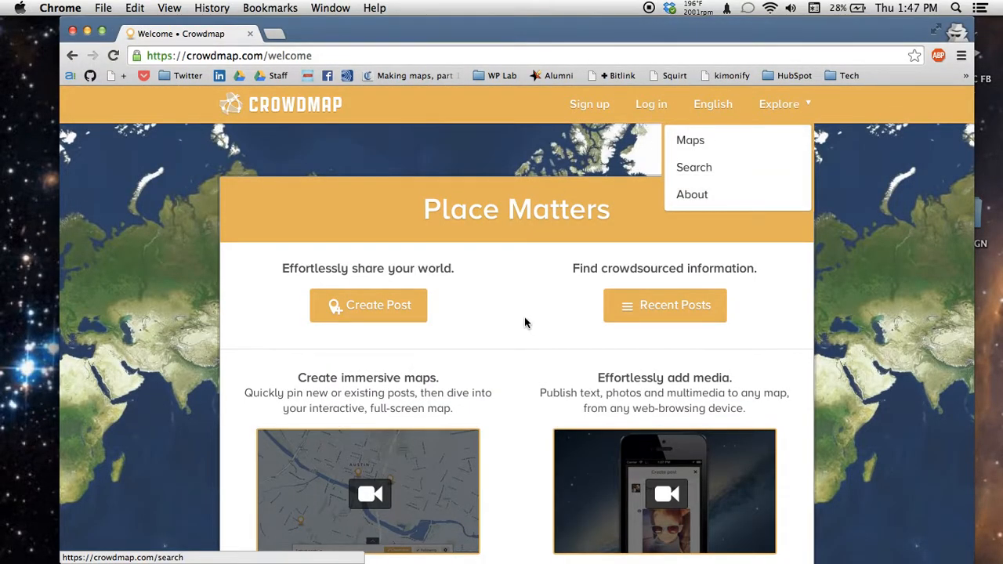
Step: Log in using the saved account e-mail and password to reach the posts feed
left_click(651, 104)
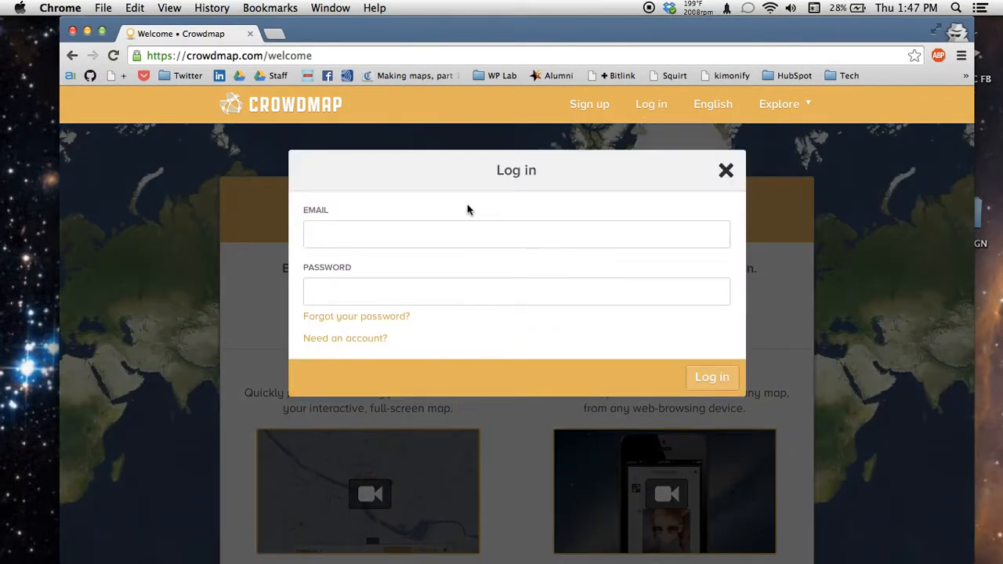
left_click(464, 232)
type("tomgel")
key("Down")
key("Return")
key("Tab")
key("Return")
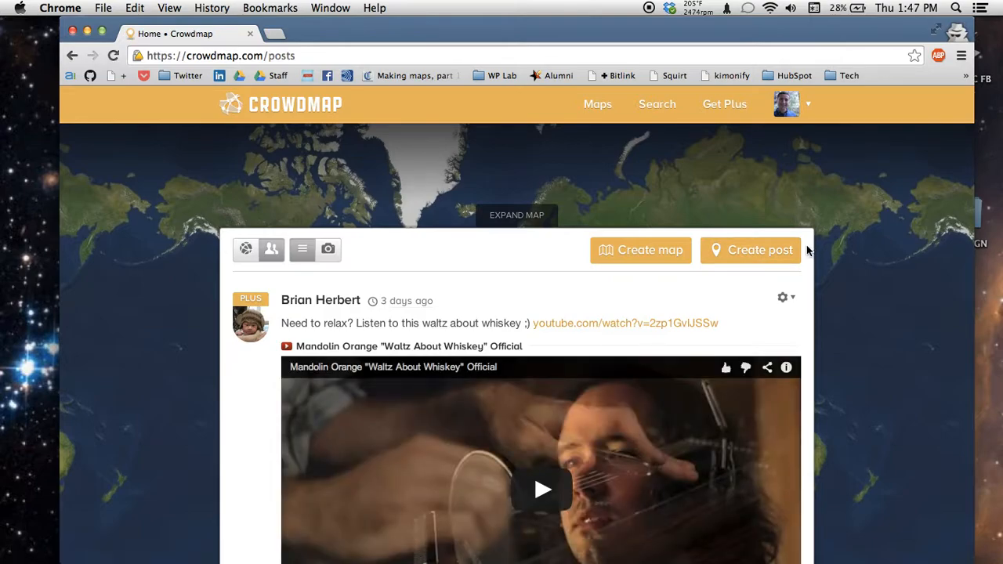
Step: Switch to the Crowdmap Classic site from the profile avatar menu
left_click(804, 106)
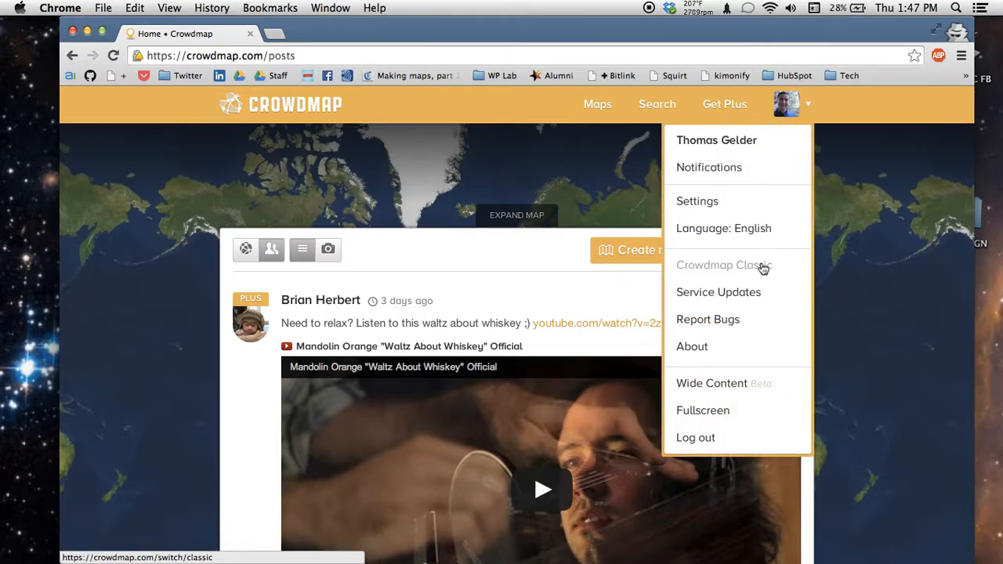
left_click(808, 106)
left_click(808, 106)
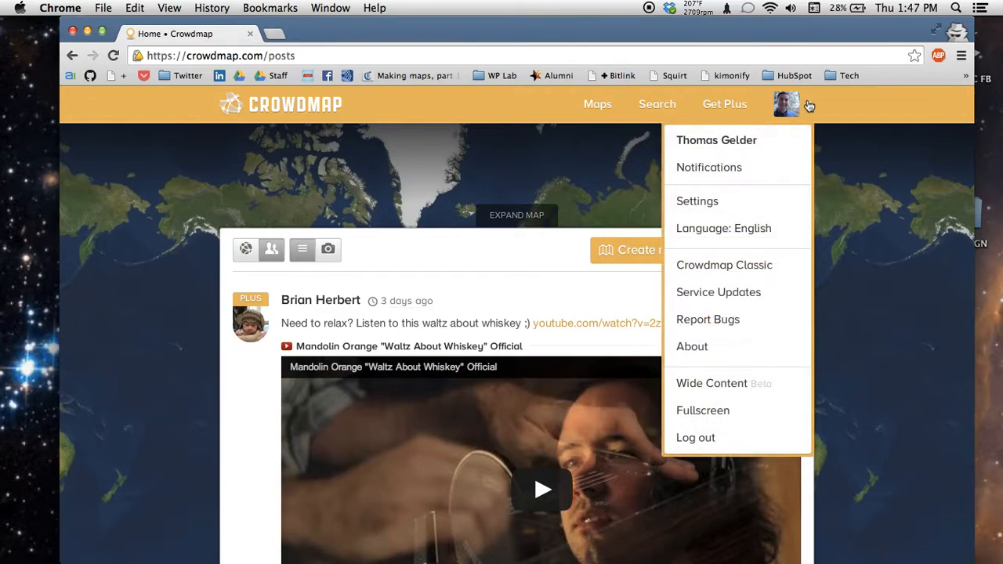
left_click(769, 270)
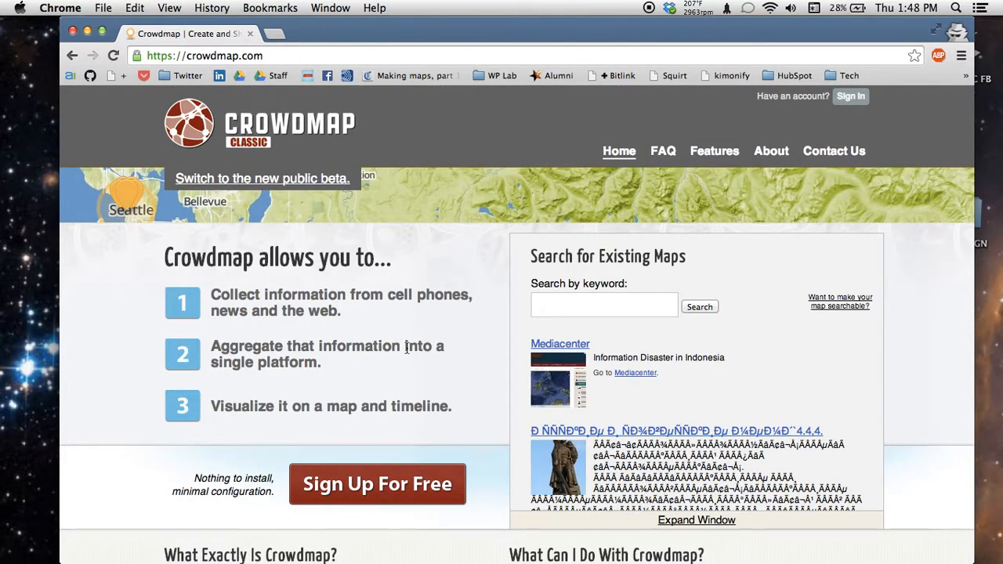
Step: Sign in to Crowdmap Classic with the saved credentials and highlight the three listed deployments
left_click(850, 96)
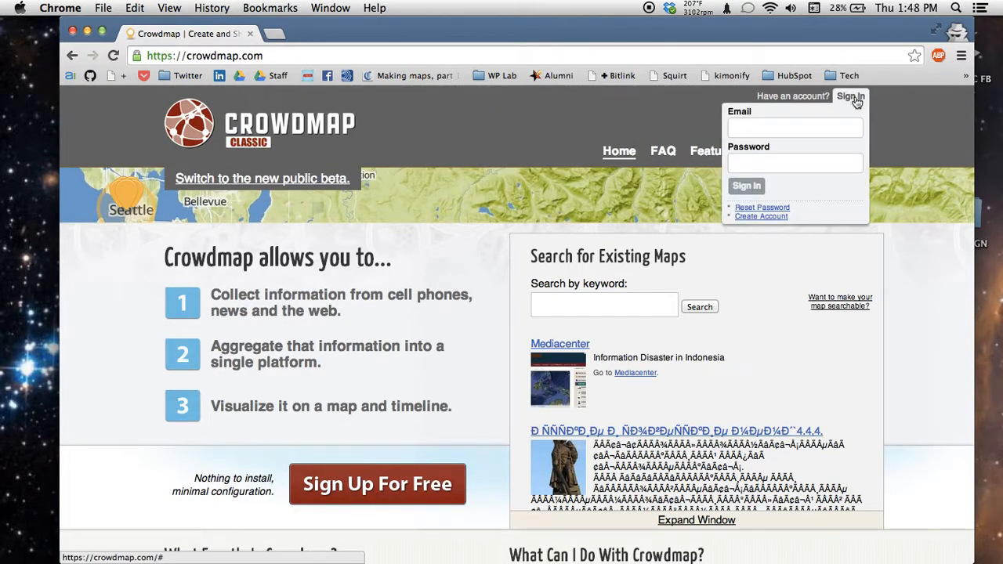
left_click(821, 121)
type("tomgel")
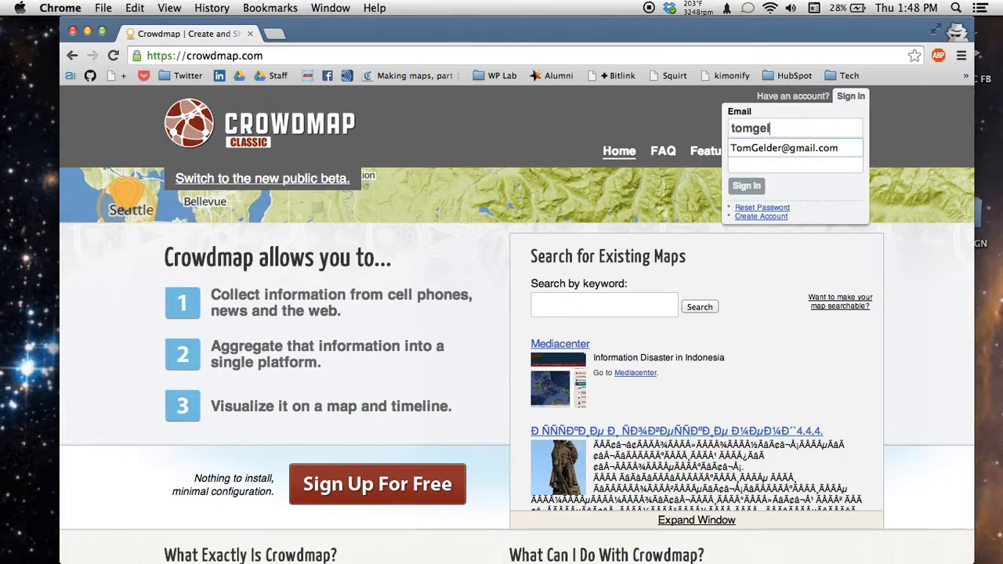
key("Down")
key("Return")
key("Return")
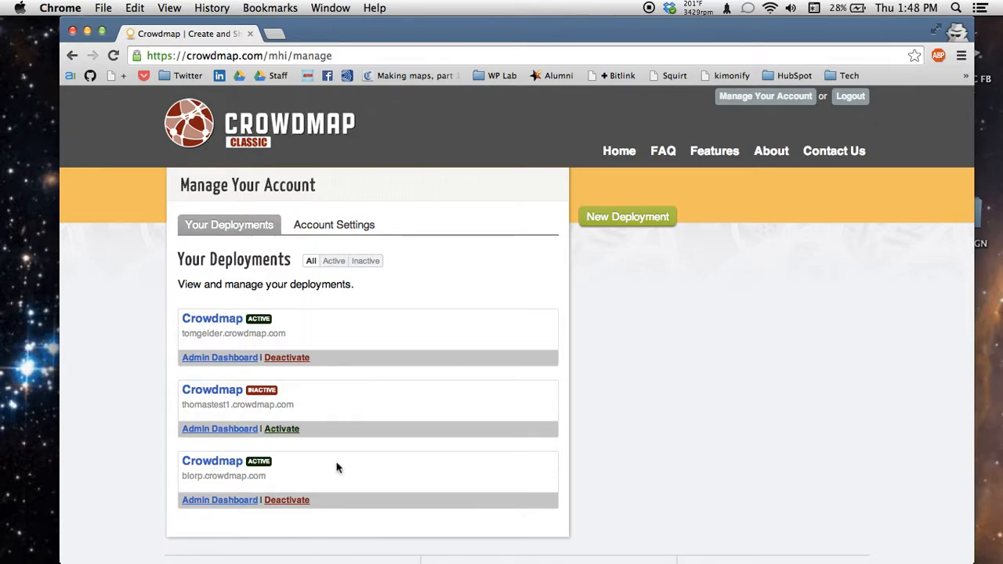
left_click_drag(159, 264, 577, 548)
left_click(640, 517)
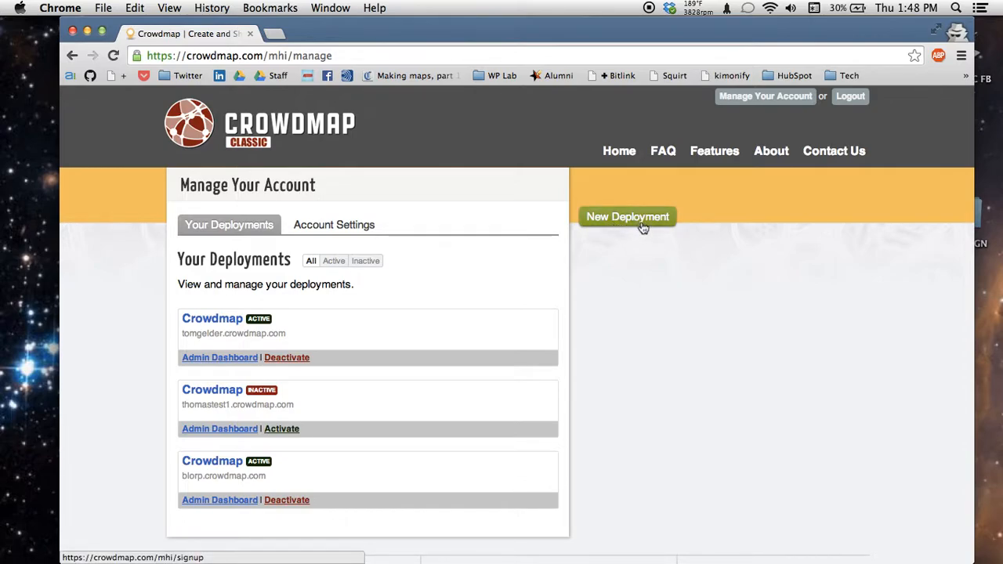
left_click_drag(269, 55, 330, 96)
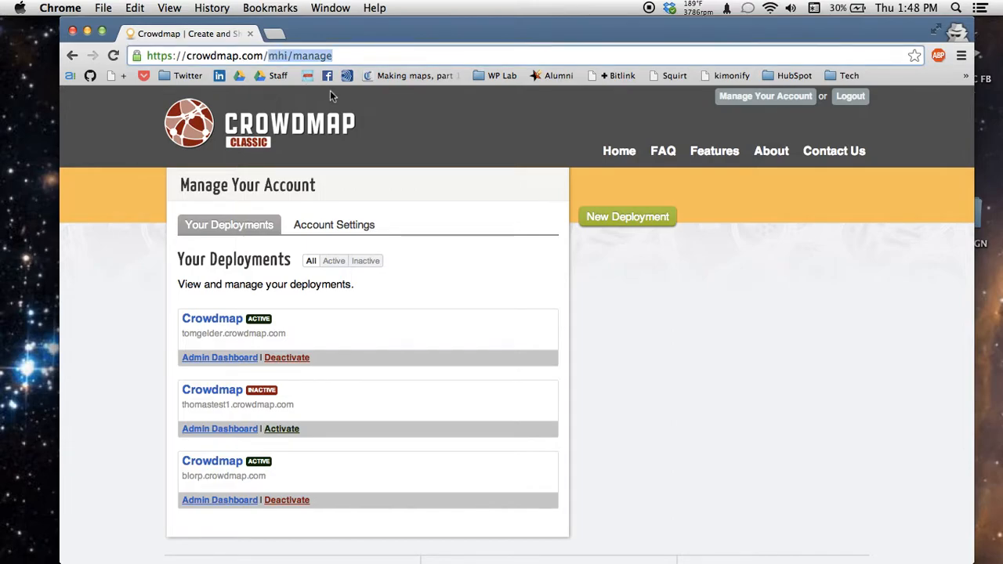
key("BackSpace")
key("alt+Left")
key("alt+Left")
key("alt+Right")
key("alt+Right")
key("alt+Left")
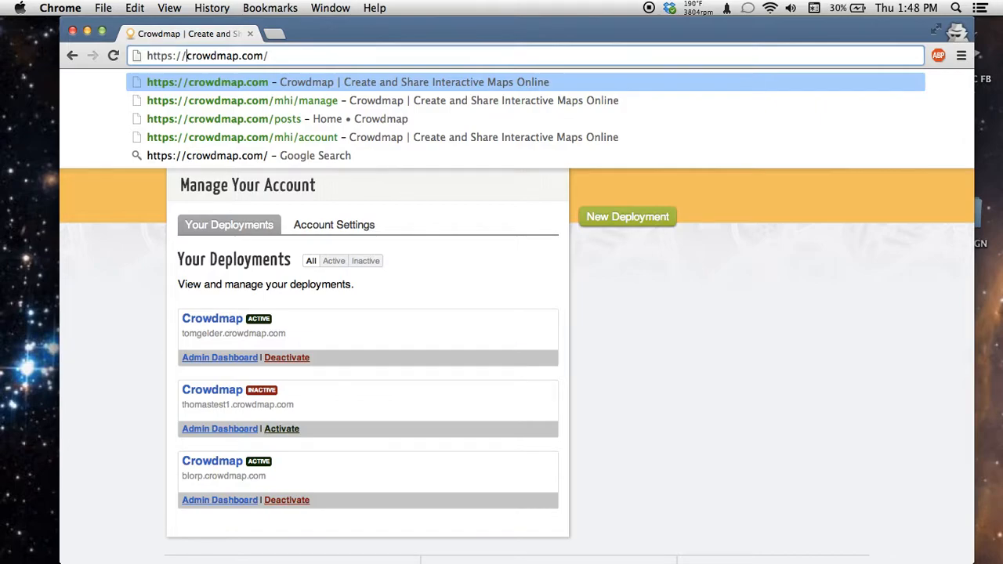
type("maplab")
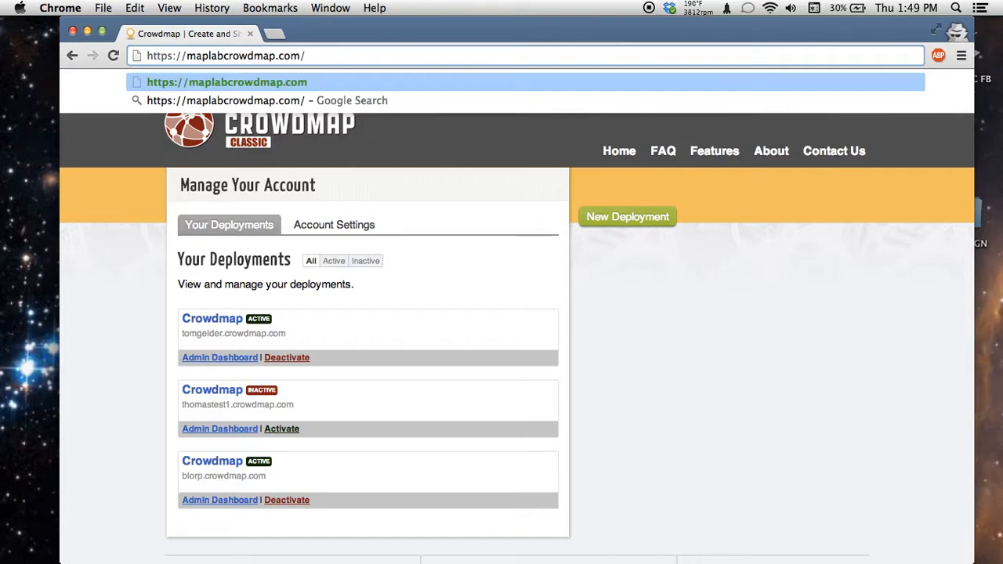
type(".")
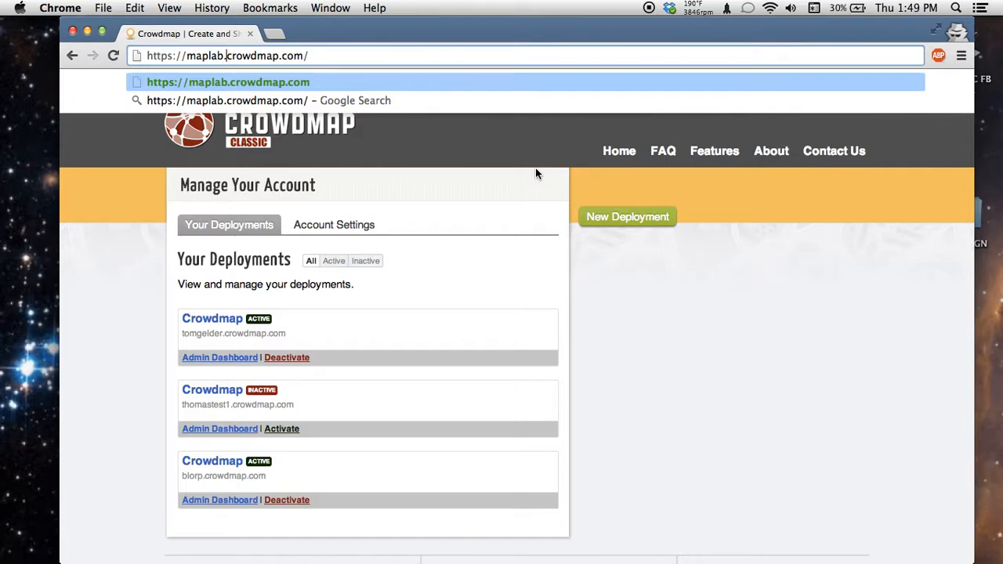
left_click_drag(221, 58, 196, 58)
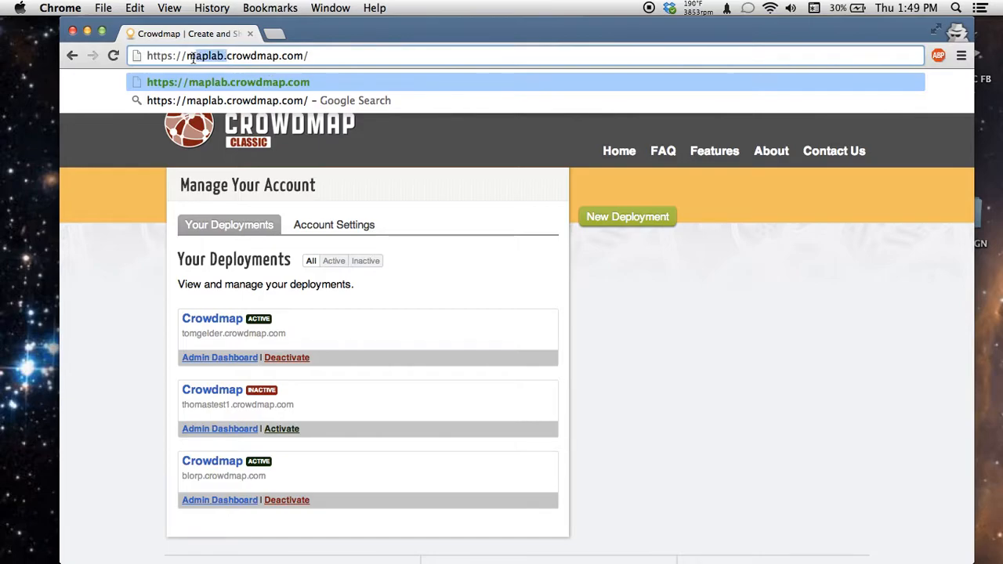
left_click(253, 57)
double_click(202, 57)
left_click(651, 251)
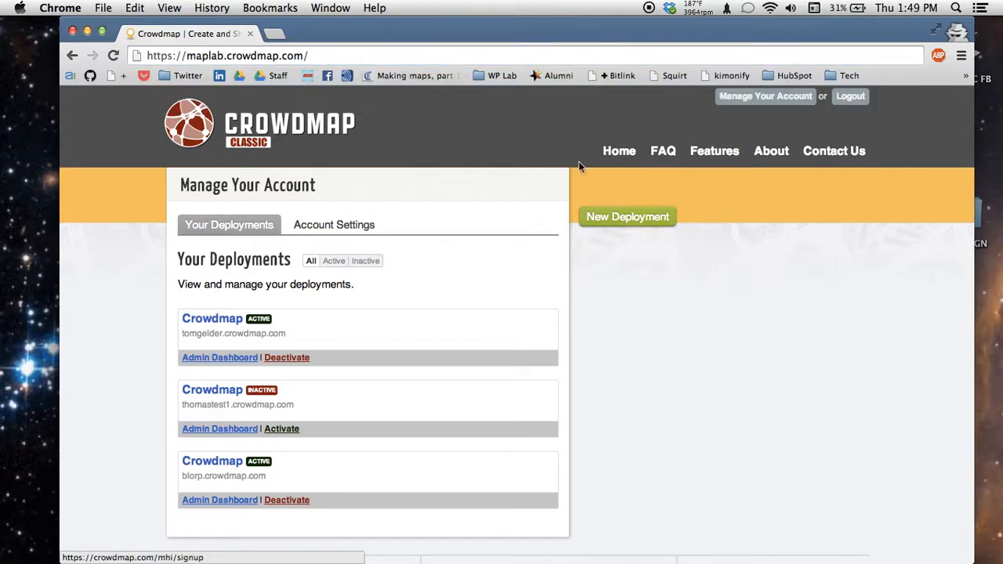
Step: Start a new deployment and give it the address maplab001
left_click(641, 221)
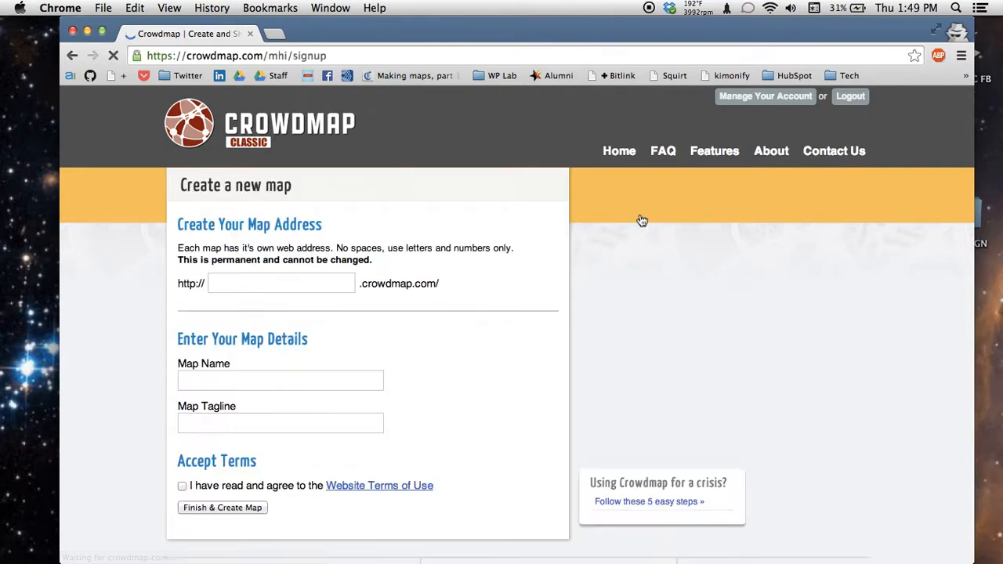
left_click(278, 280)
type("maplab1")
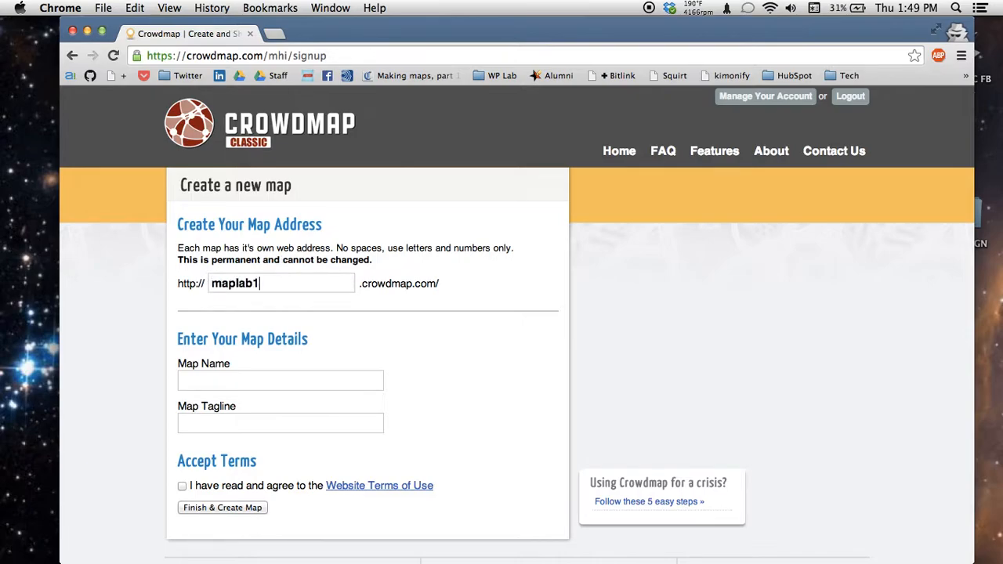
key("BackSpace")
type("000")
key("BackSpace")
type("1")
Step: Name the map 'Testing CrowdMap', tagline 'All About the Benjamins', and accept the terms of use
left_click(293, 374)
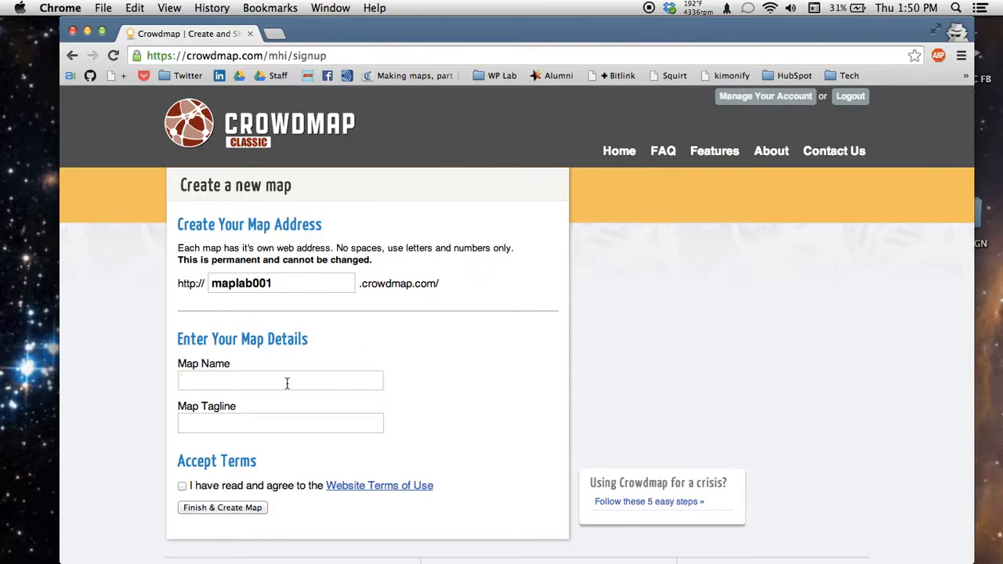
type("Testing MapC")
key("BackSpace")
key("BackSpace")
key("BackSpace")
key("BackSpace")
type("CrowdMpa")
key("BackSpace")
key("BackSpace")
type("aop")
key("BackSpace")
key("BackSpace")
type("p")
key("Tab")
type("All About the Benjamins")
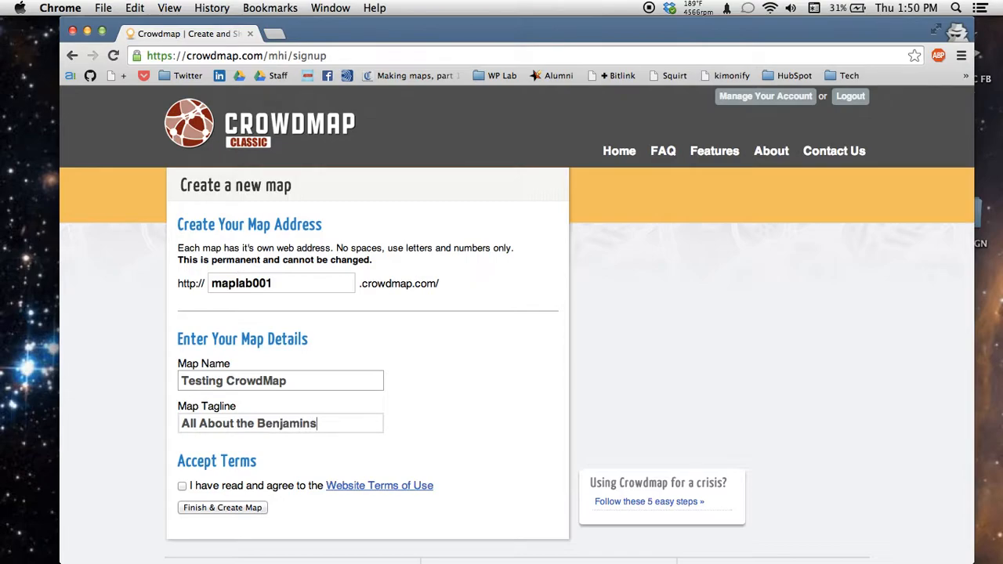
left_click(182, 486)
Step: Create the map and confirm maplab001.crowdmap.com appears as an active deployment
left_click(193, 511)
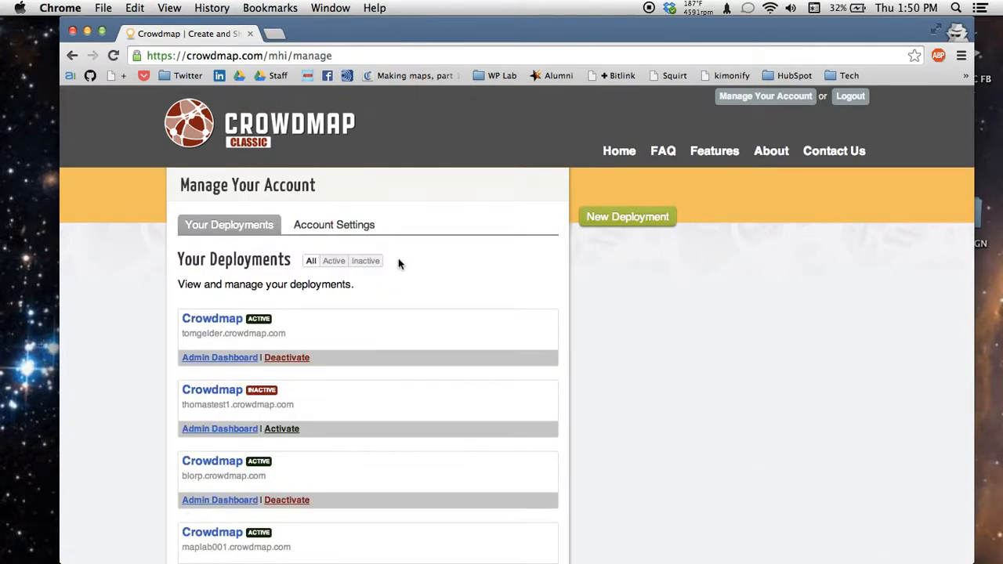
scroll(398, 258, "down", 3)
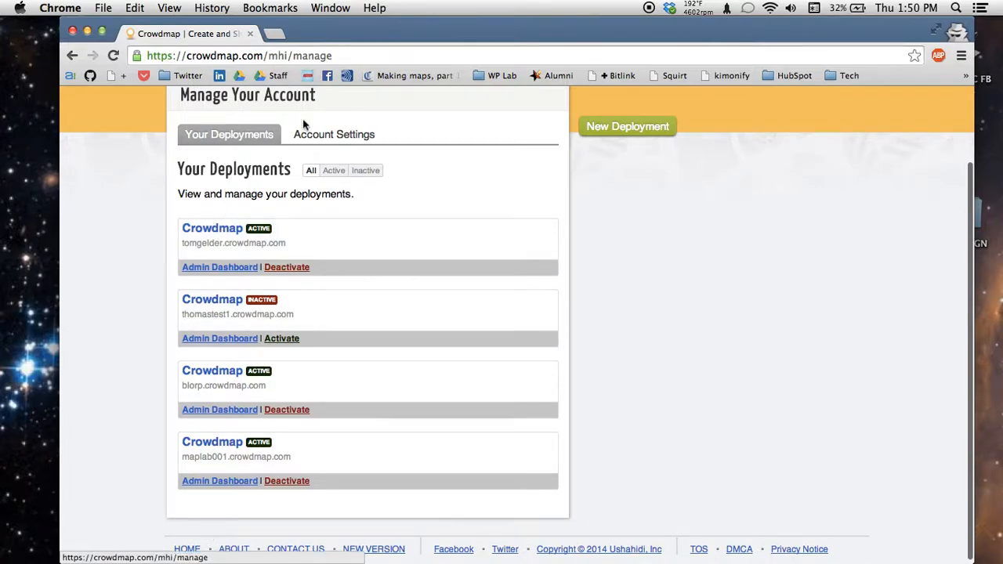